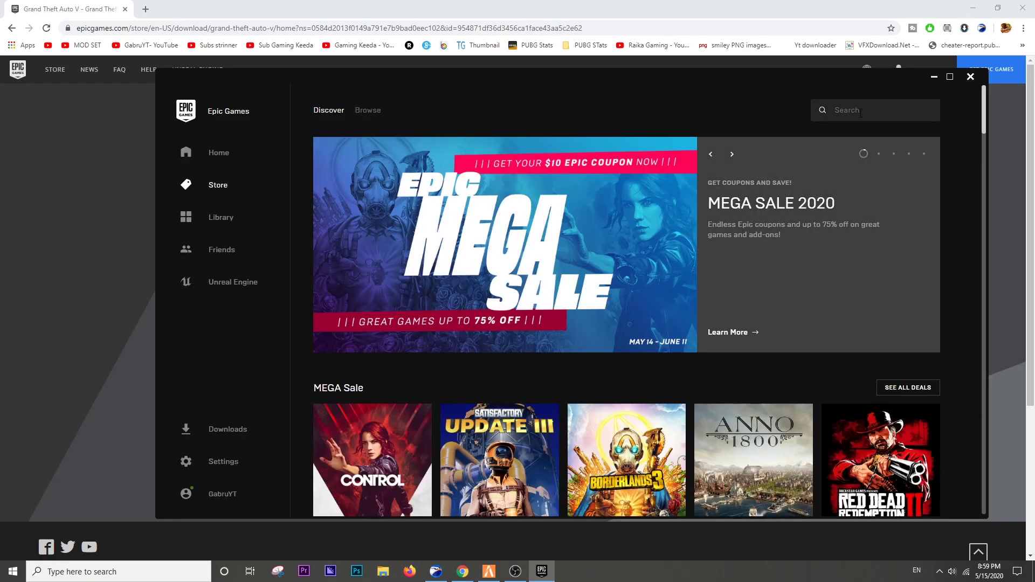
Step: Switch the Epic Games Launcher to another account through Google sign-in, and close the browser
click(222, 493)
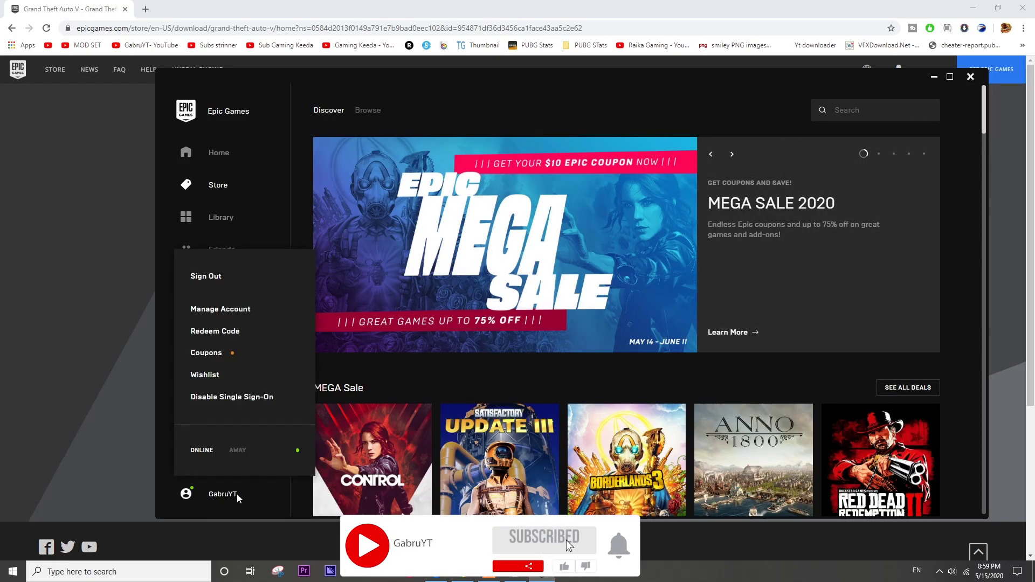
click(205, 276)
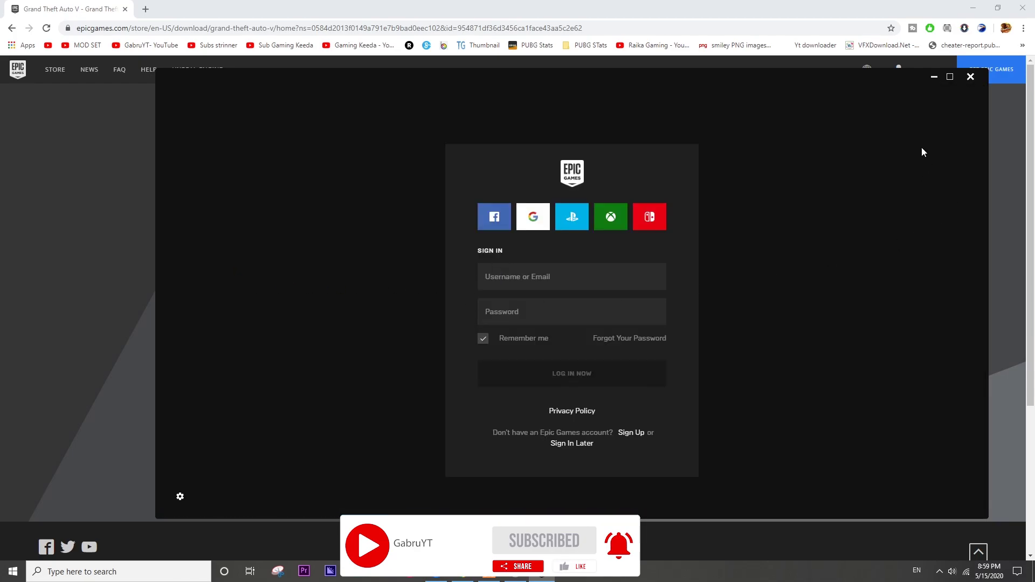
click(530, 217)
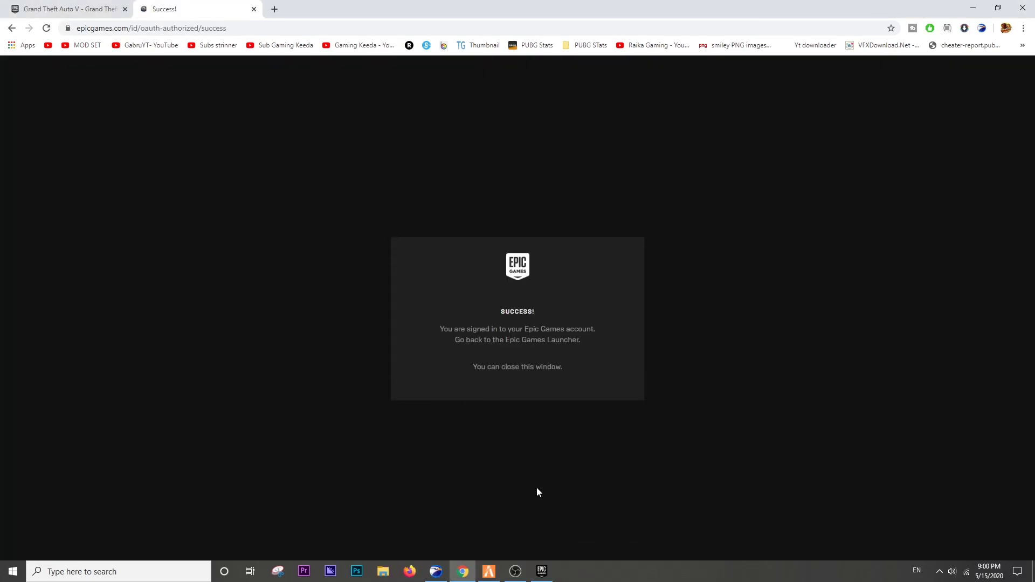
click(540, 572)
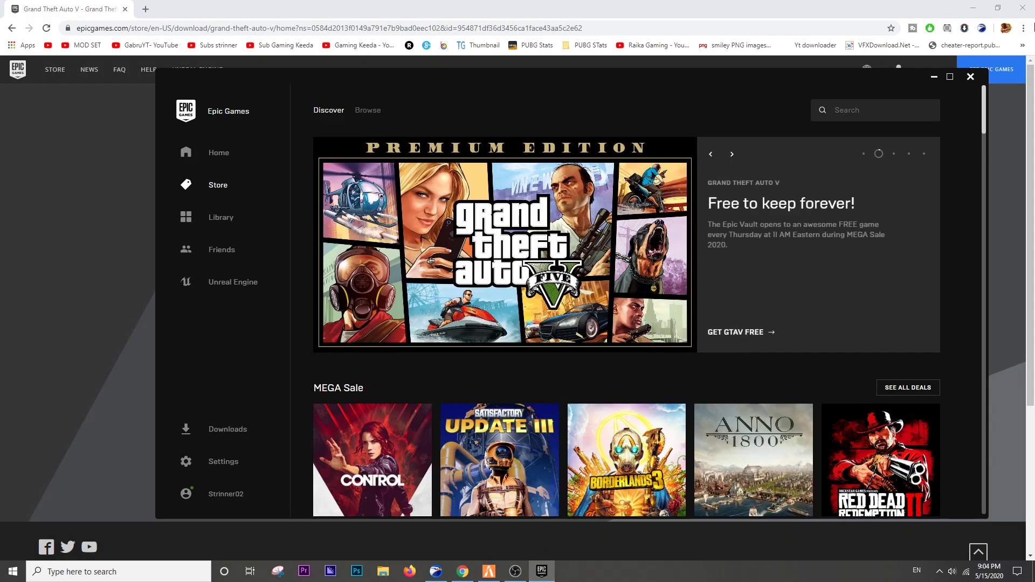
click(1013, 8)
click(1022, 7)
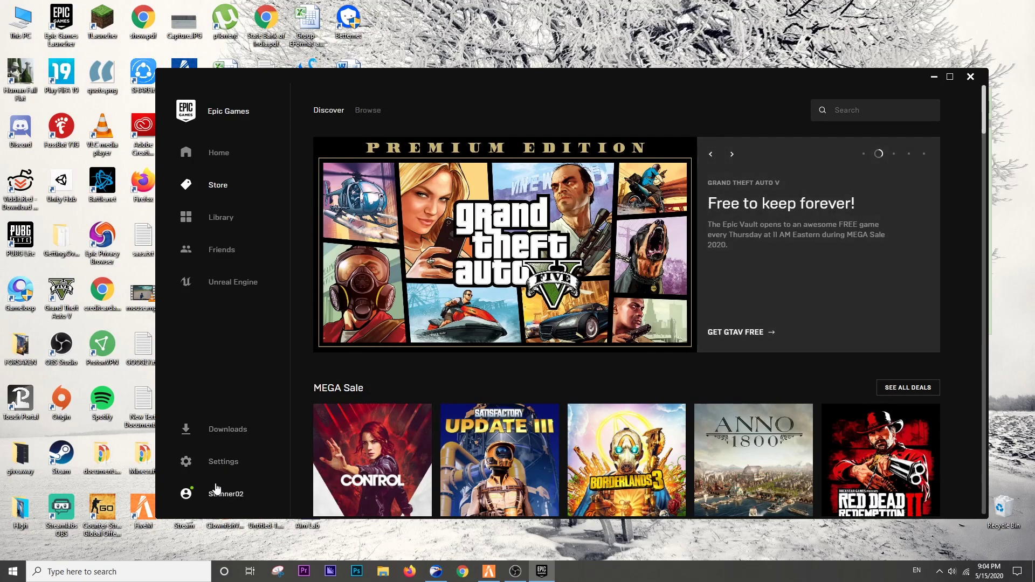
Step: Find Grand Theft Auto V in the launcher's game library and start its installation
click(215, 222)
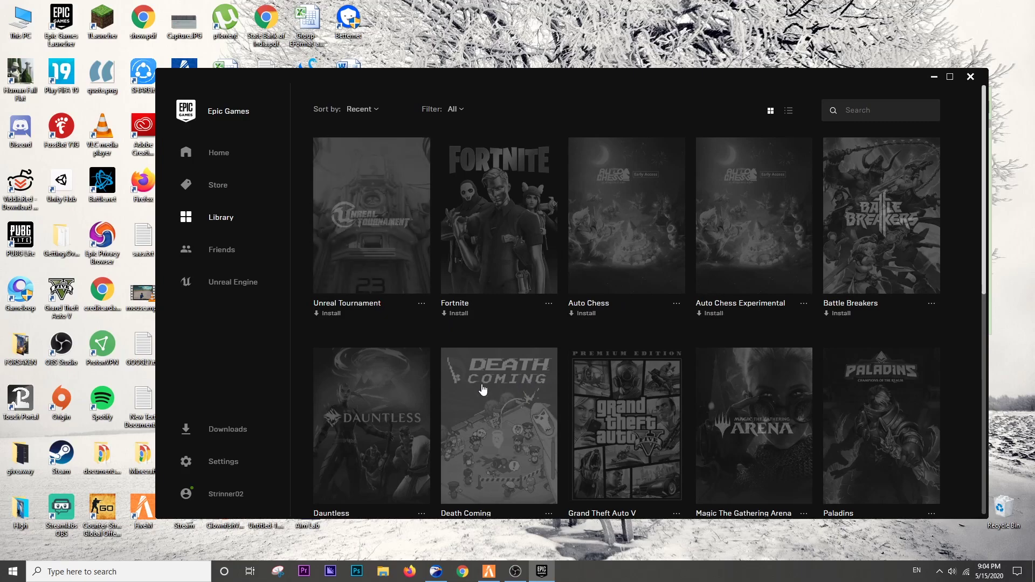
scroll(538, 363, down, 6)
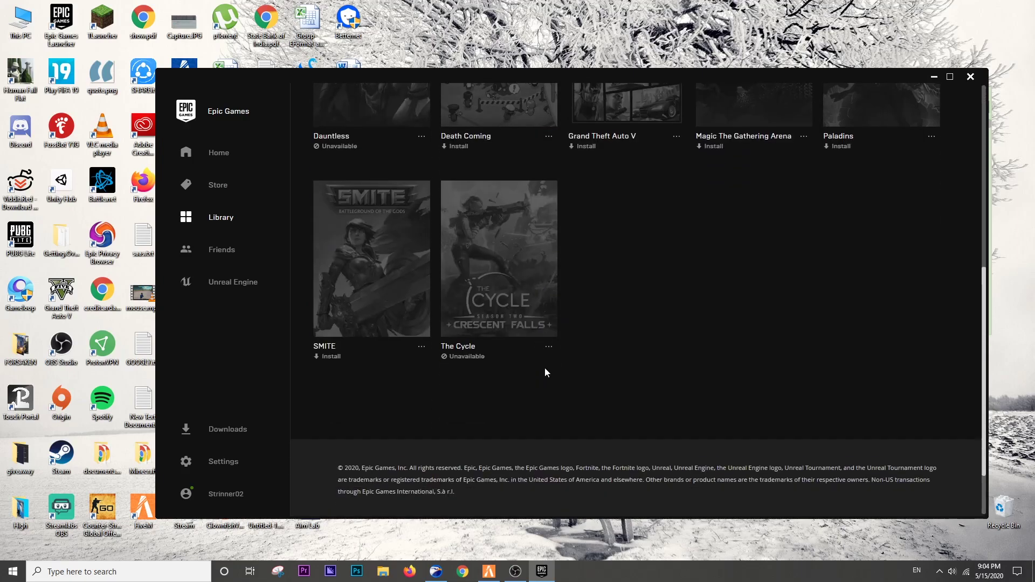
scroll(547, 370, up, 6)
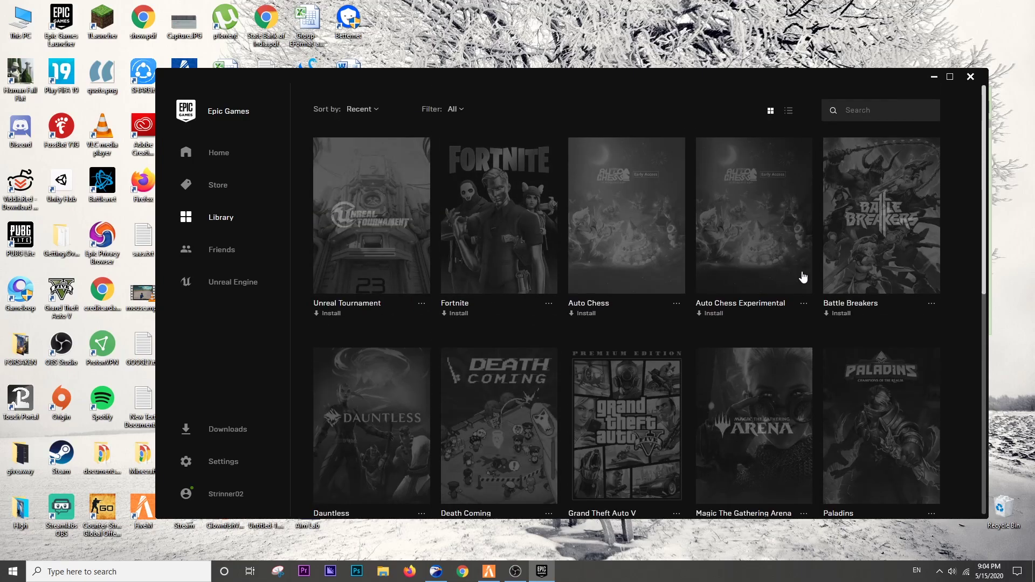
scroll(889, 329, down, 1)
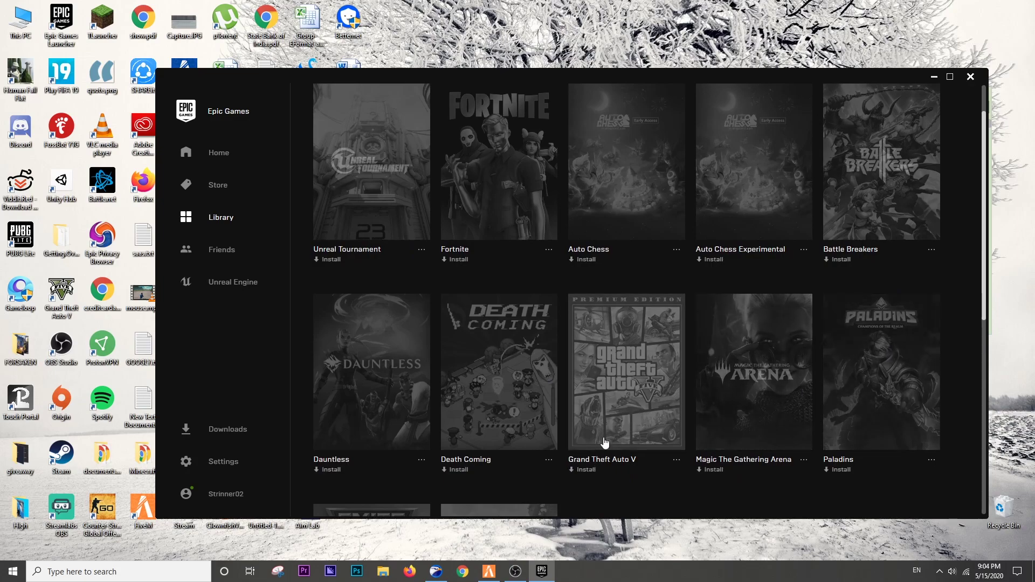
click(642, 406)
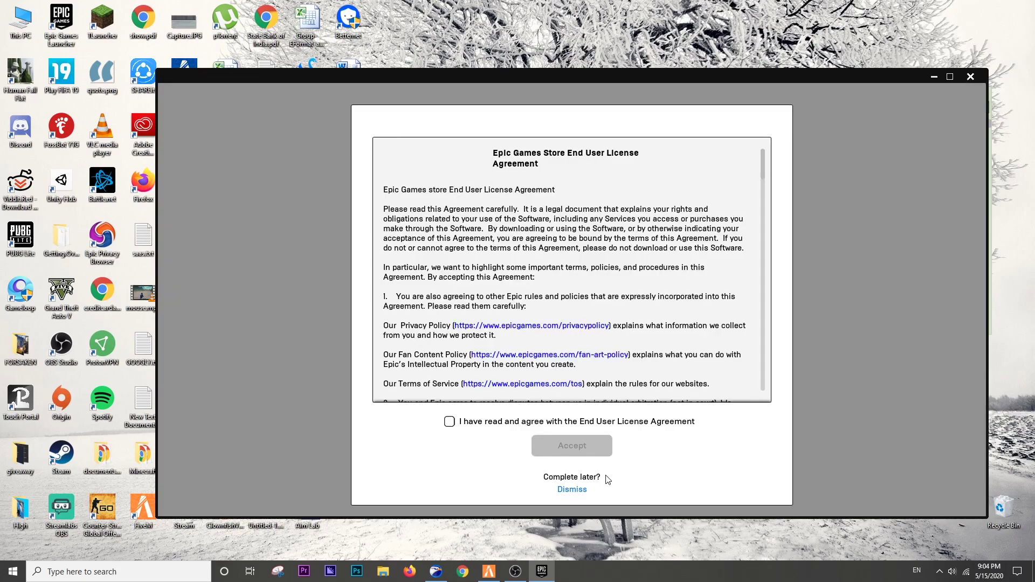
Step: Read through and accept the Epic Games Store End User License Agreement
click(449, 422)
scroll(745, 199, down, 13)
scroll(746, 198, down, 15)
click(576, 447)
Step: Install Grand Theft Auto V in C:\Program Files\Epic Games with Auto-Update and Create Shortcut enabled
click(692, 275)
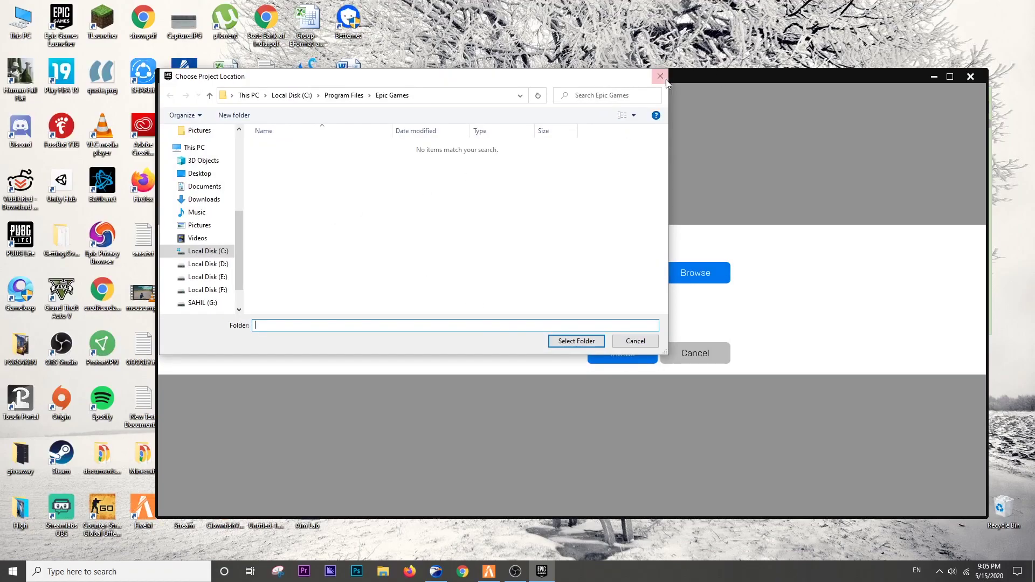
click(662, 77)
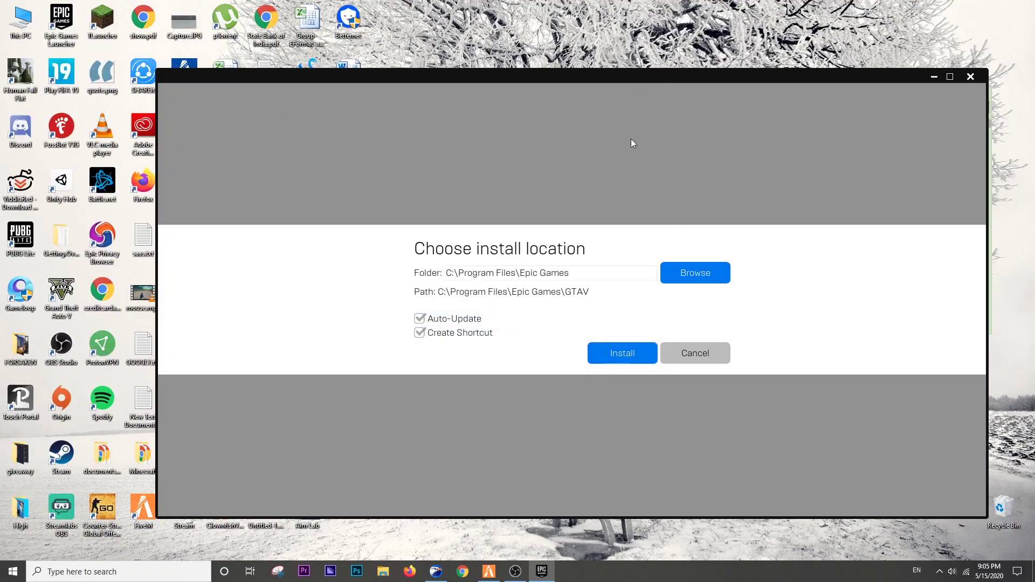
click(622, 358)
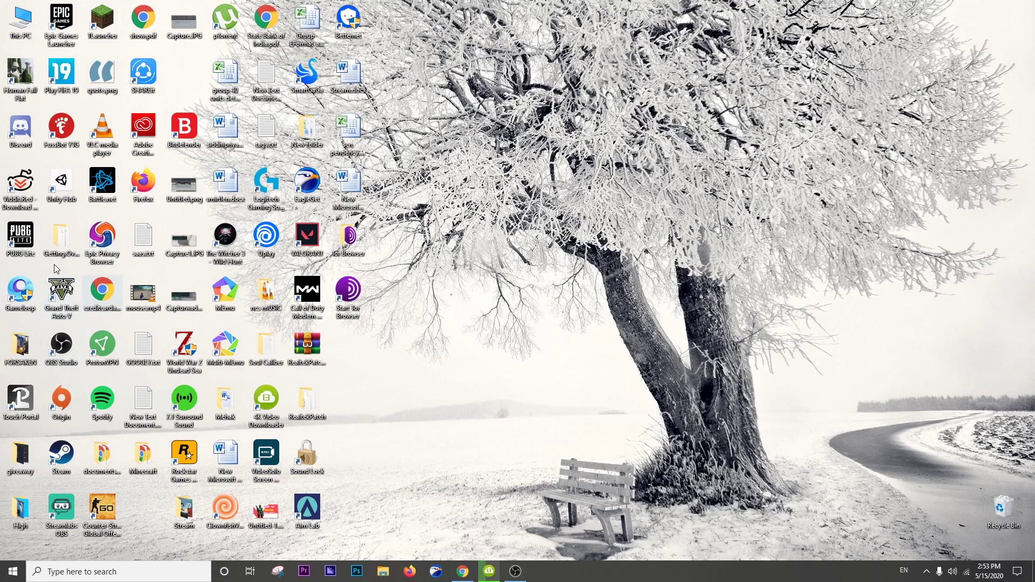
Step: Search Google for "five m" in Chrome and open the FiveM website
click(465, 569)
click(131, 25)
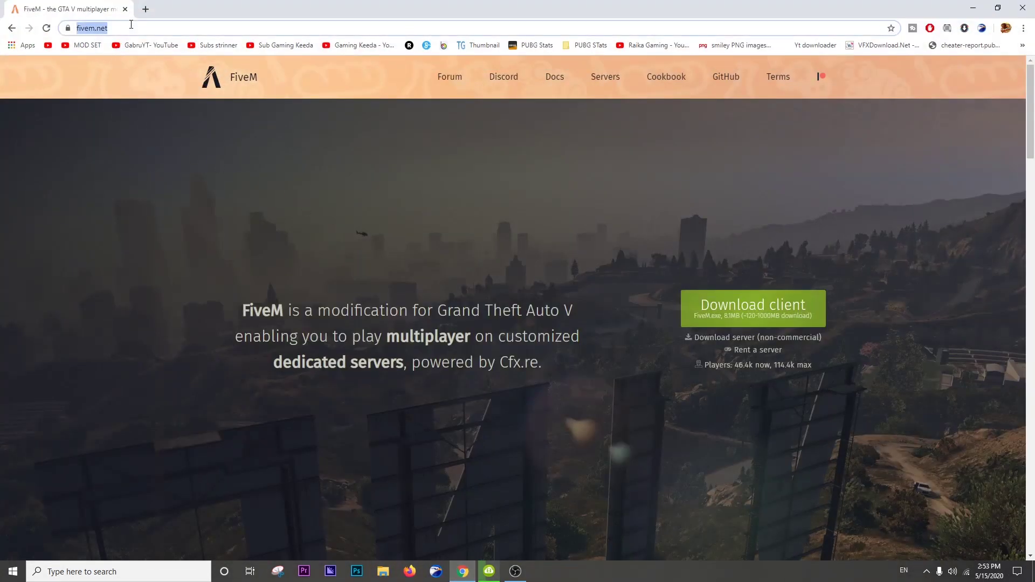
text(five)
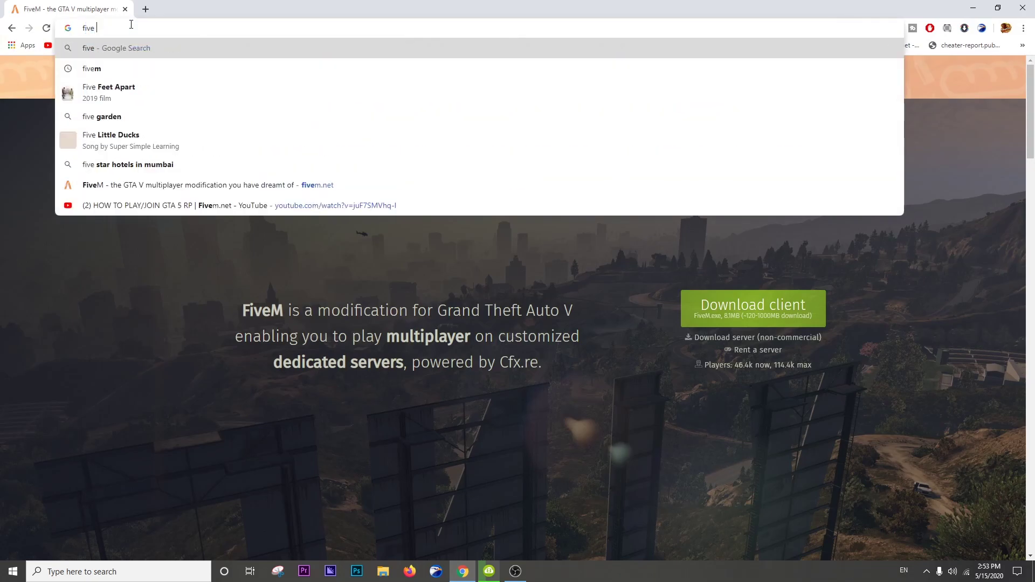
text( m)
key(Return)
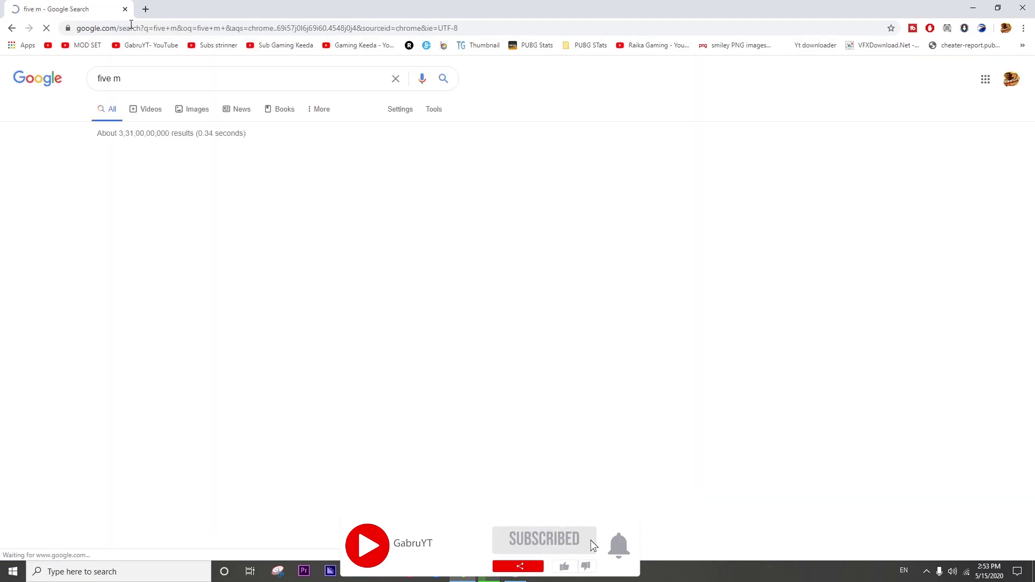
click(154, 192)
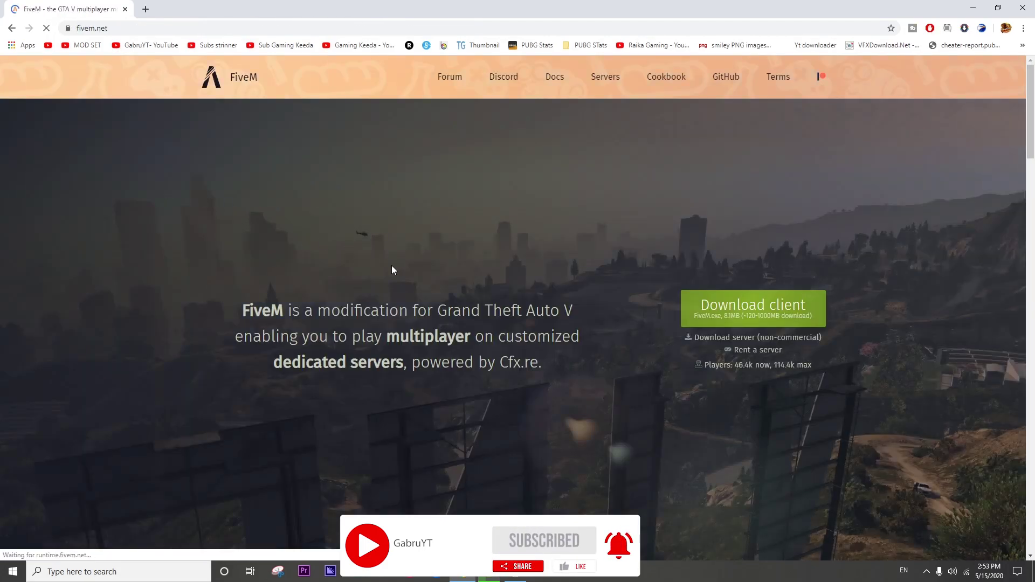
Step: Request the FiveM client download and agree to the Terms of Service after viewing the document to its end
click(750, 318)
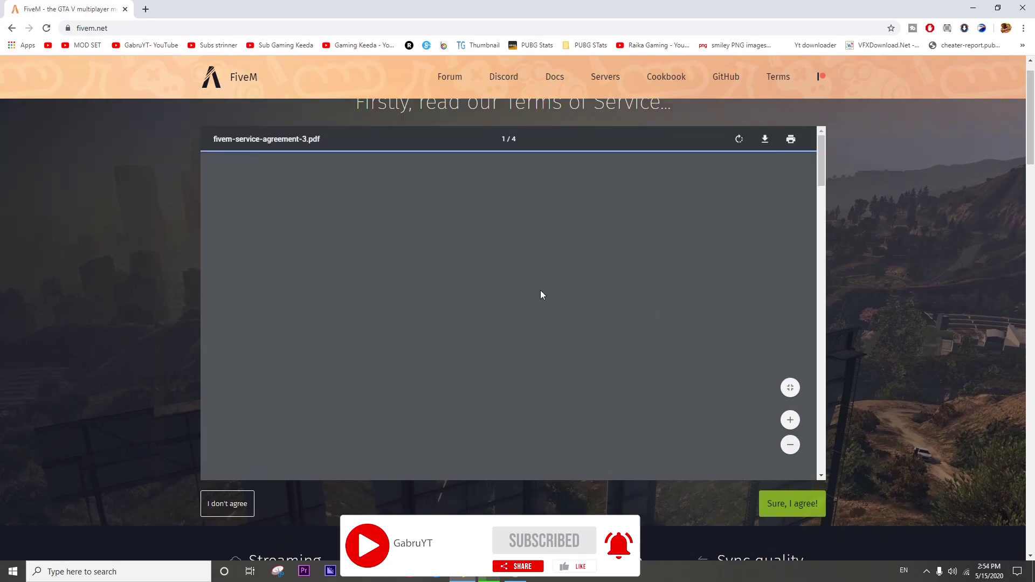
scroll(810, 236, down, 5)
drag(820, 225, 839, 518)
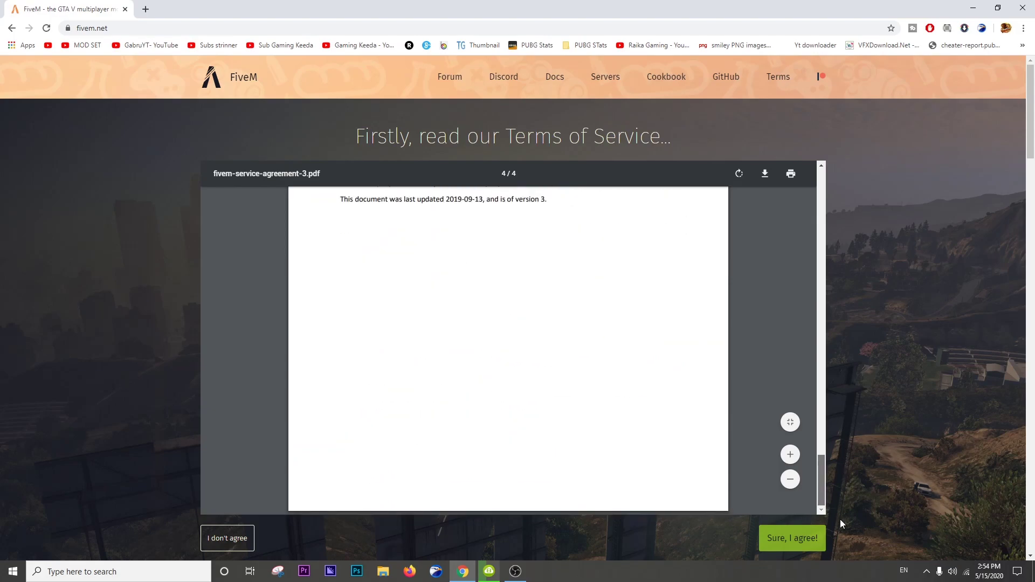
click(776, 537)
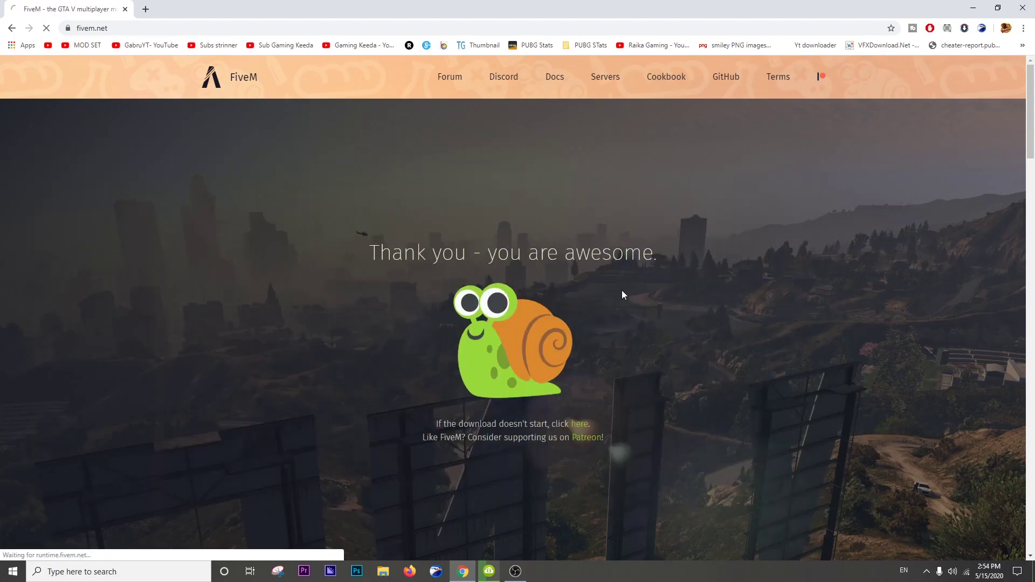
Step: Download FiveM.exe into the EGDownloads folder, with the download set to start automatically
click(578, 425)
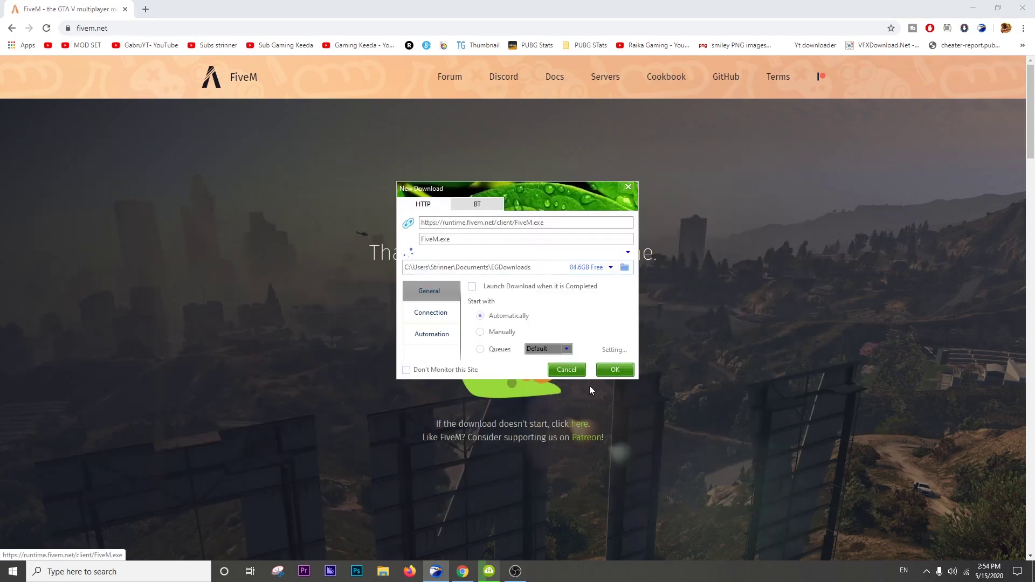
click(614, 371)
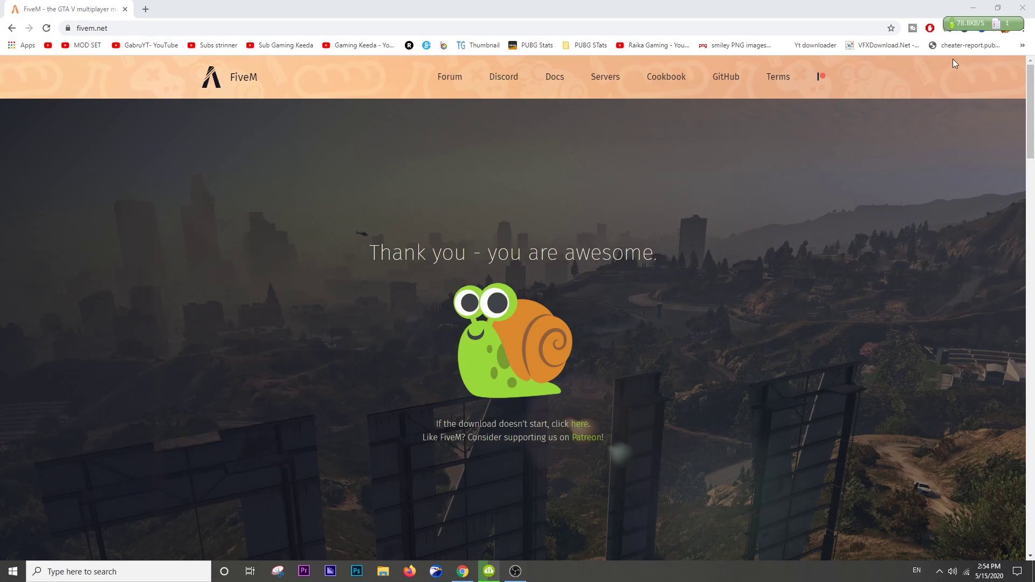
mouse_move(976, 25)
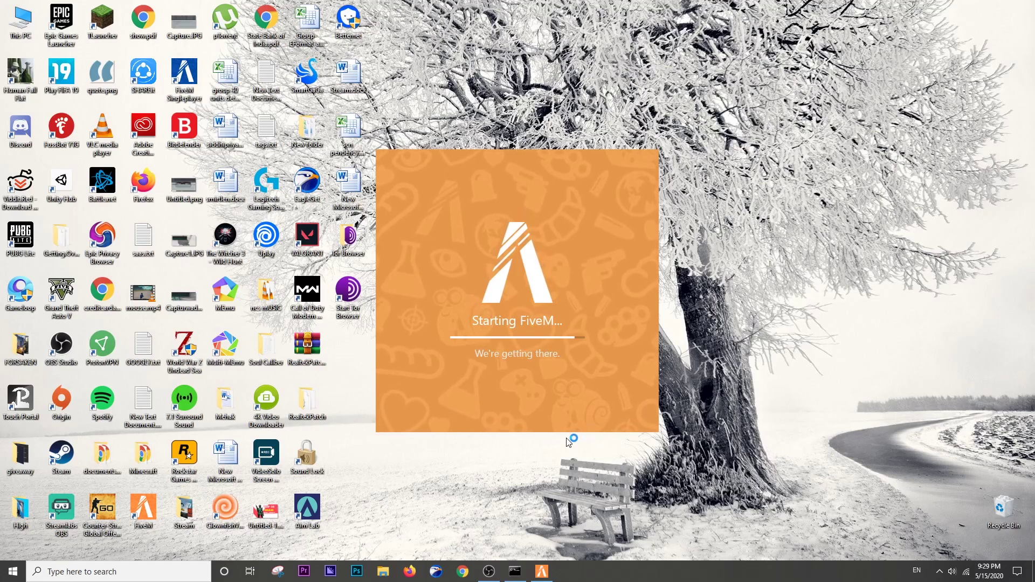
Step: Search Windows for Steam and launch it while FiveM is starting
click(3, 580)
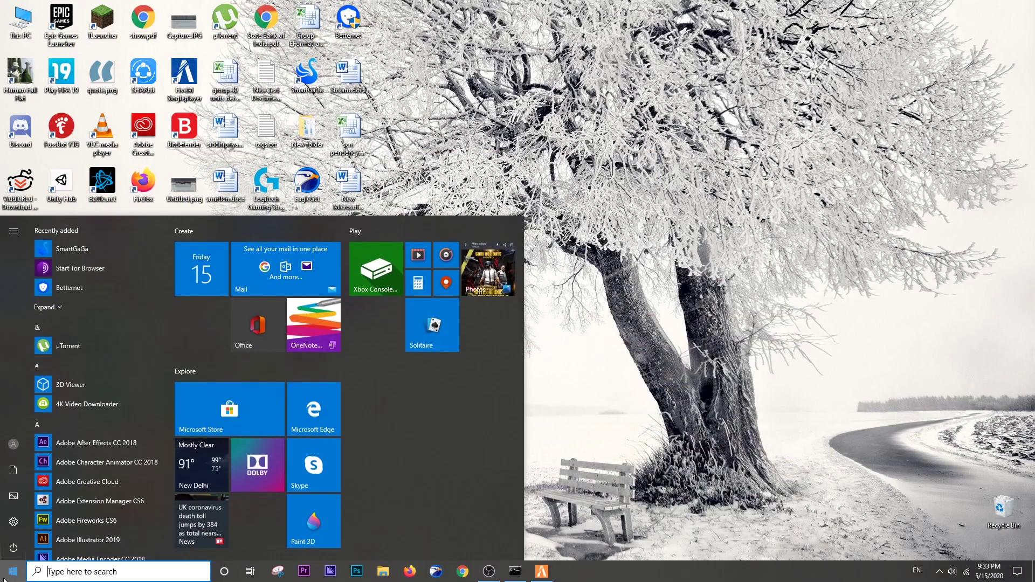
text(stea)
click(73, 292)
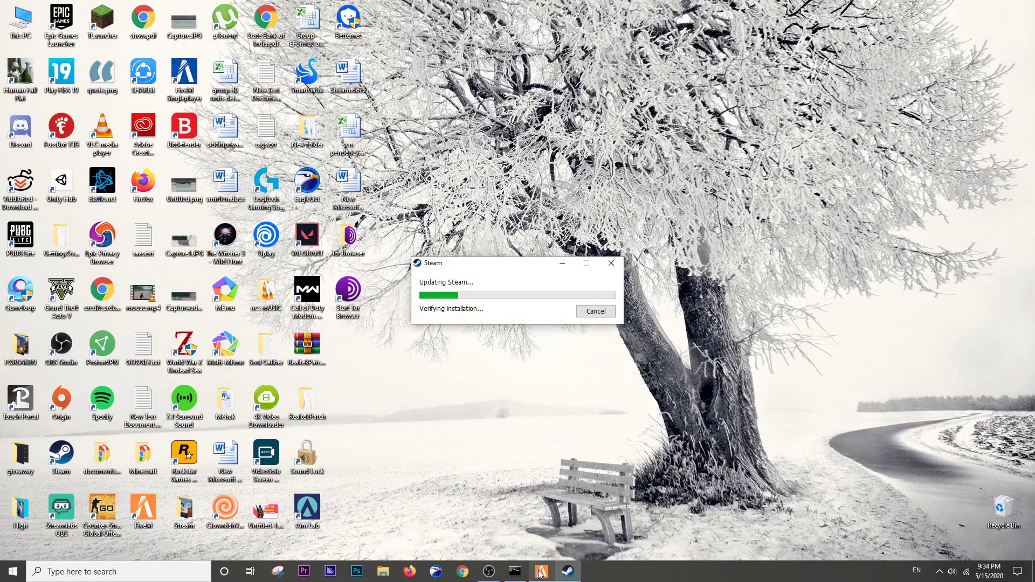
mouse_move(539, 574)
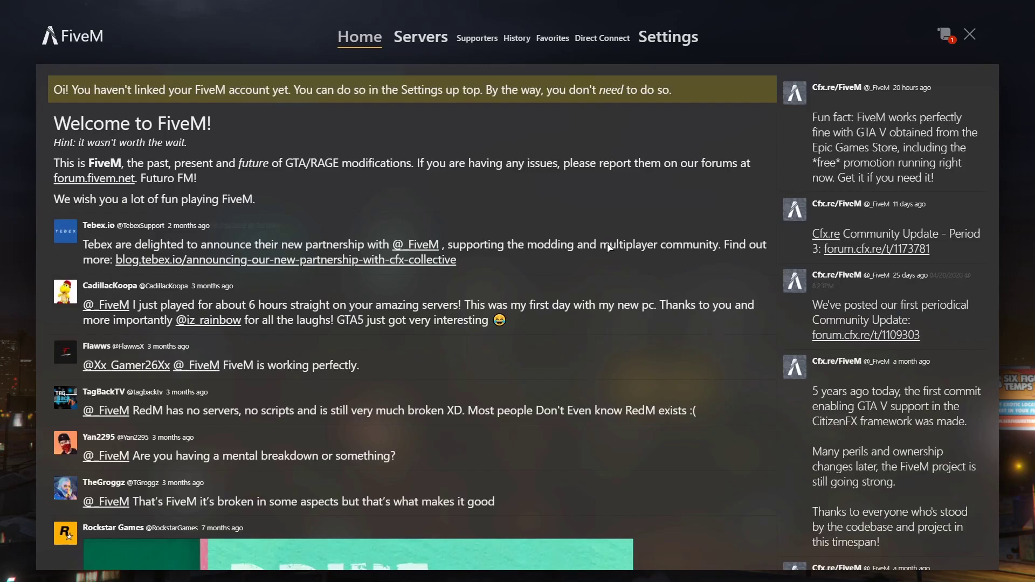
Step: Look through the FiveM home feed and open the list of servers
scroll(487, 305, down, 8)
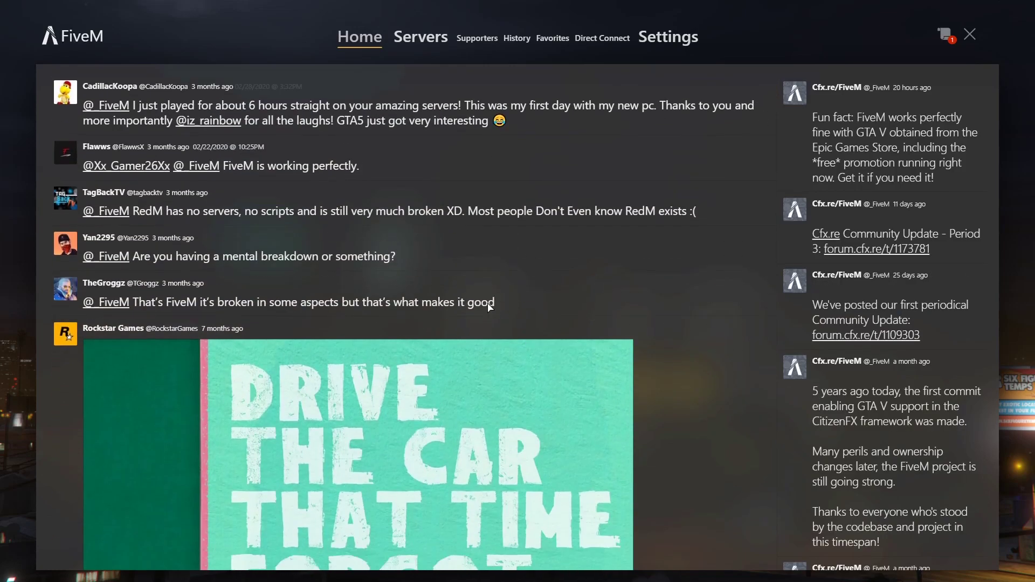
scroll(489, 306, up, 5)
scroll(487, 304, up, 3)
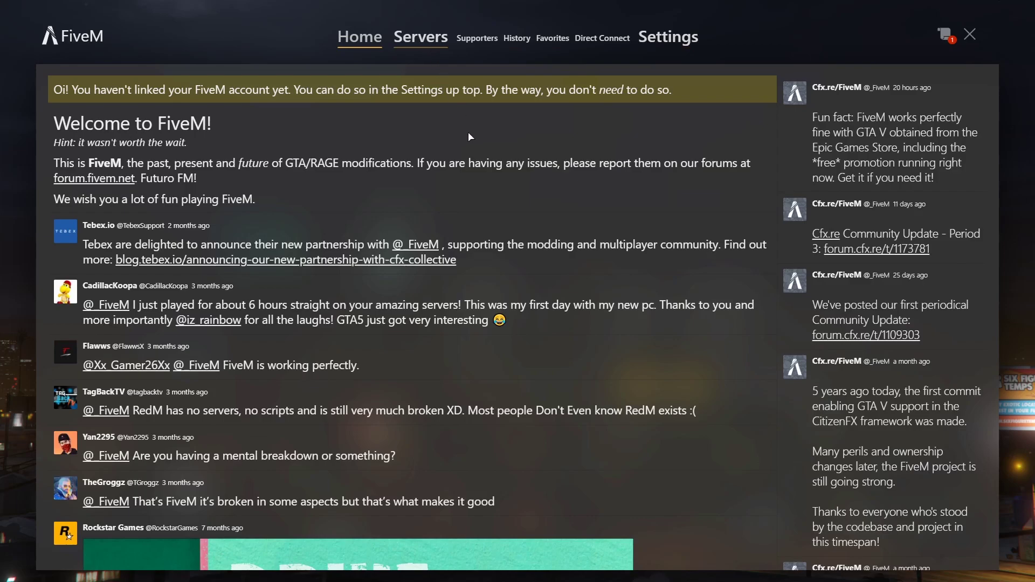
click(419, 38)
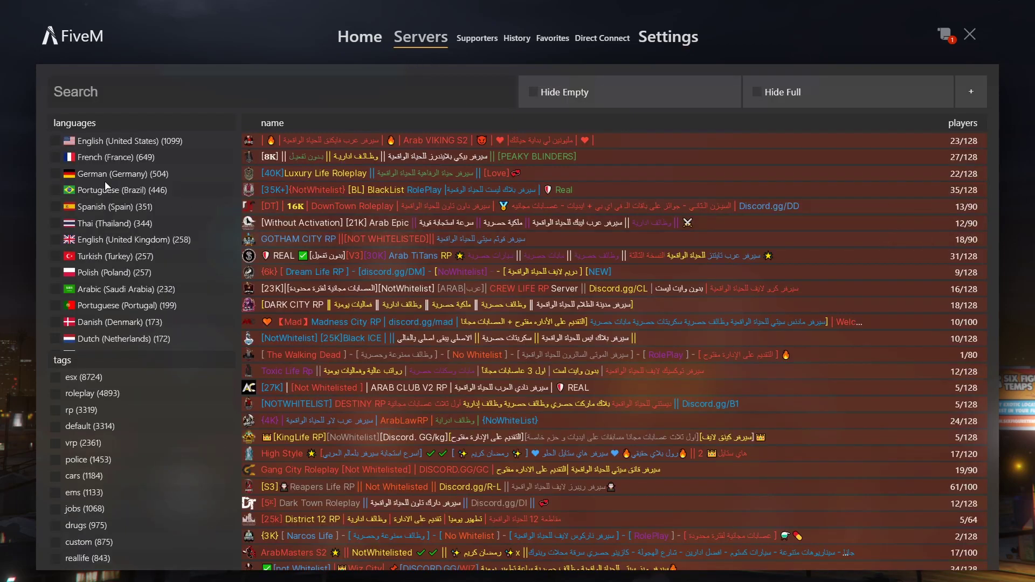
Step: Set the English (India) language filter on the server list
scroll(58, 213, down, 12)
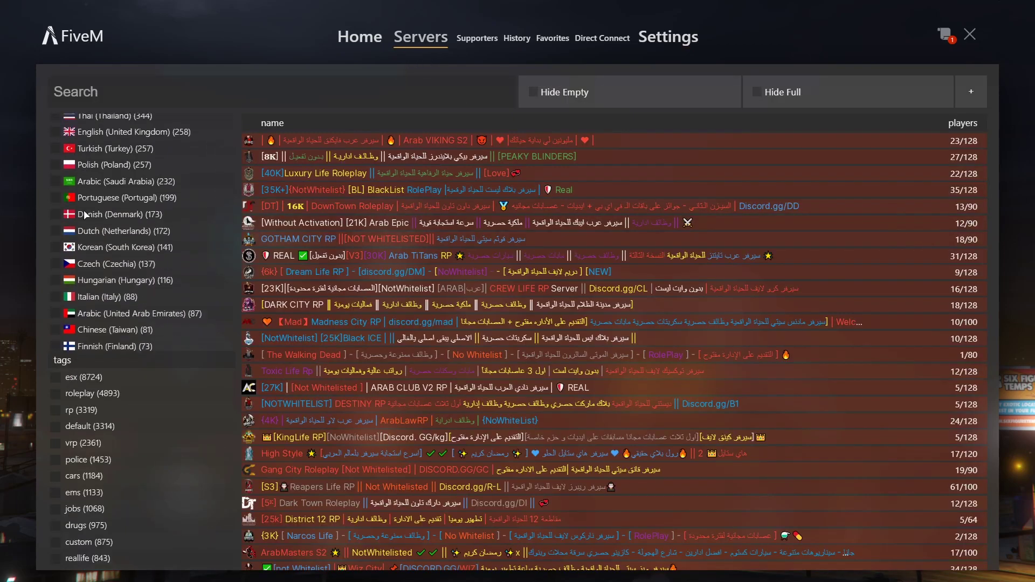
scroll(85, 216, down, 4)
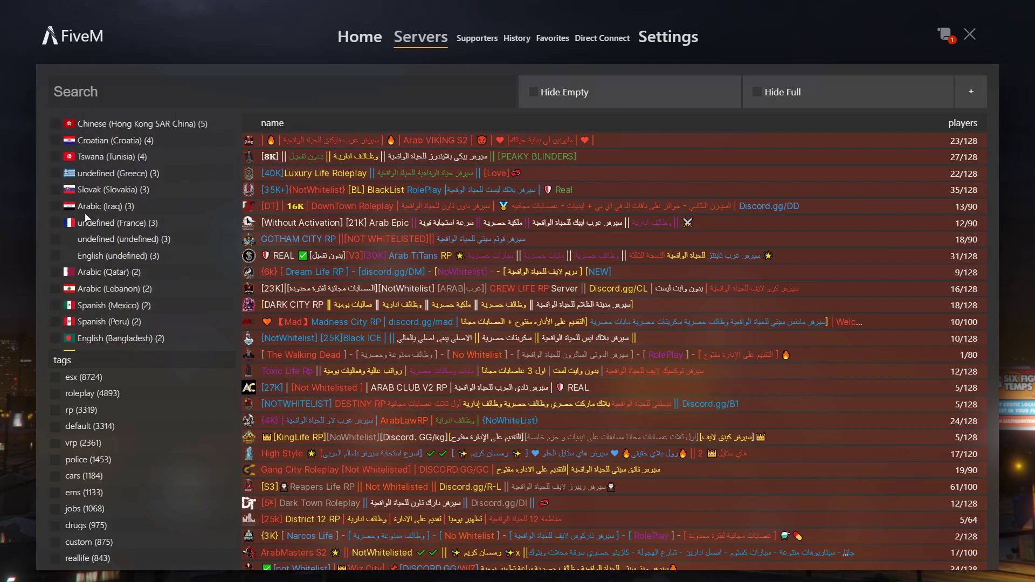
scroll(86, 214, up, 1)
scroll(65, 170, up, 5)
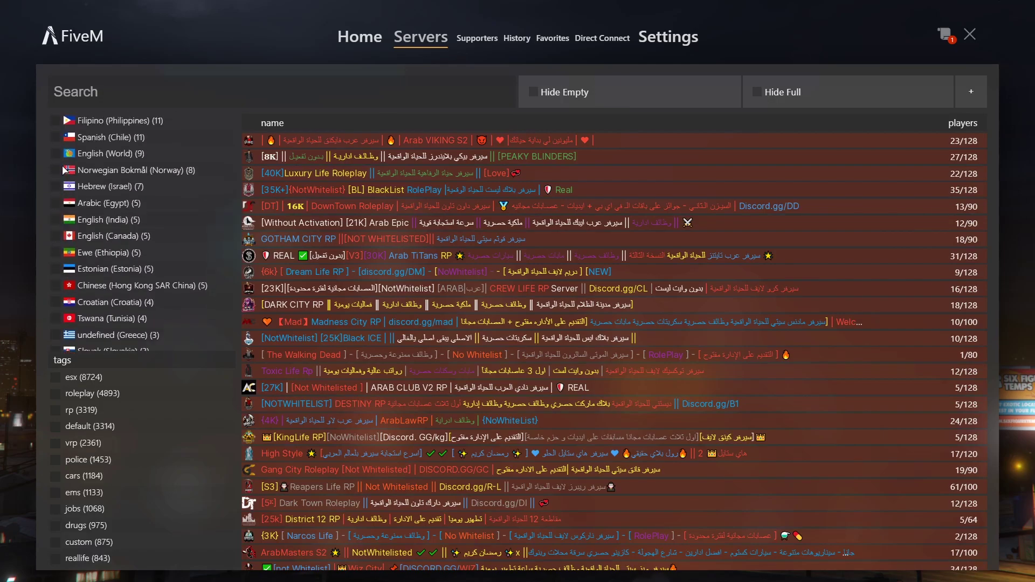
click(160, 215)
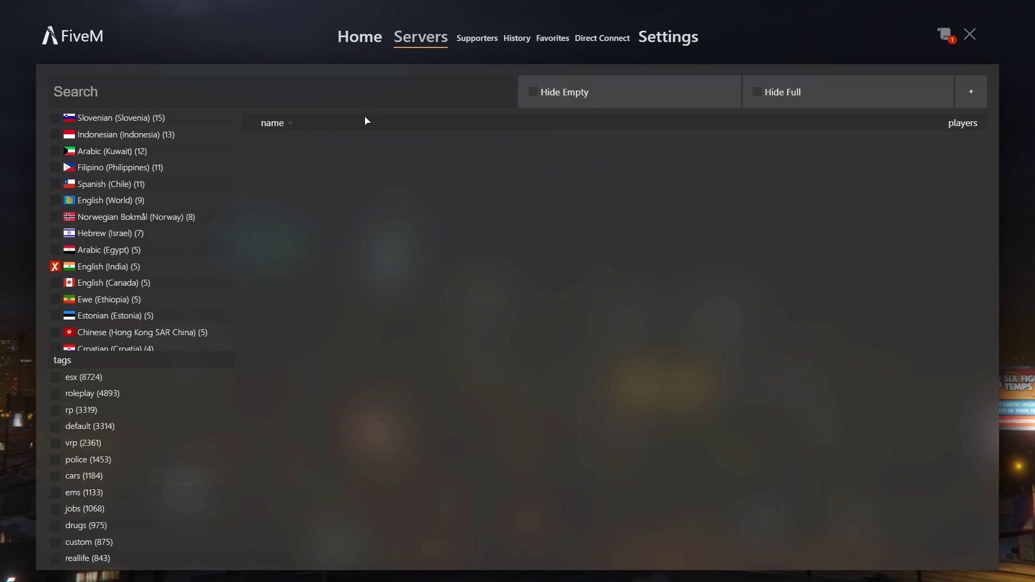
Step: Search the server list for servers tagged india using the suggested tag:india filter
click(222, 89)
text(ind)
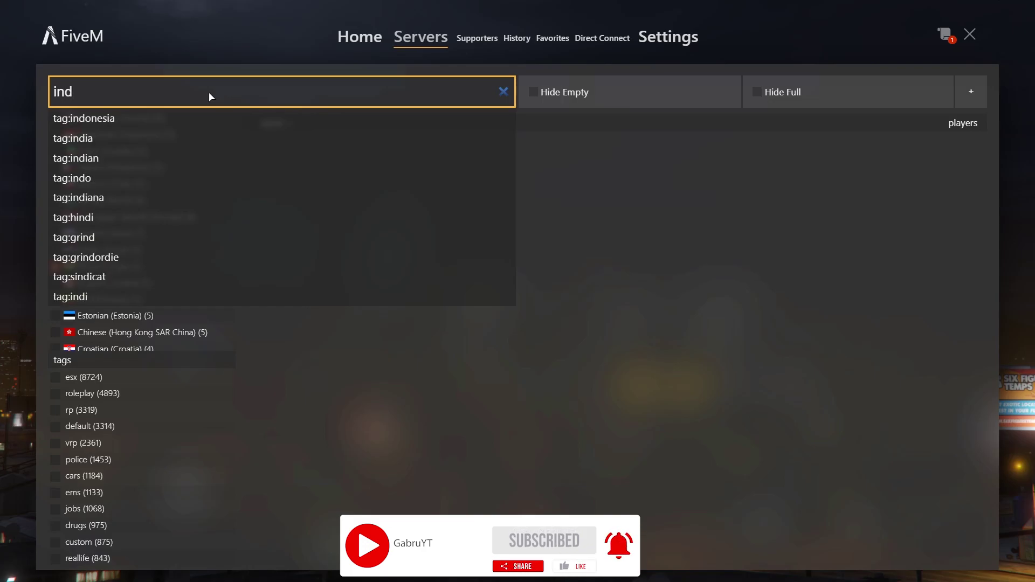
click(95, 138)
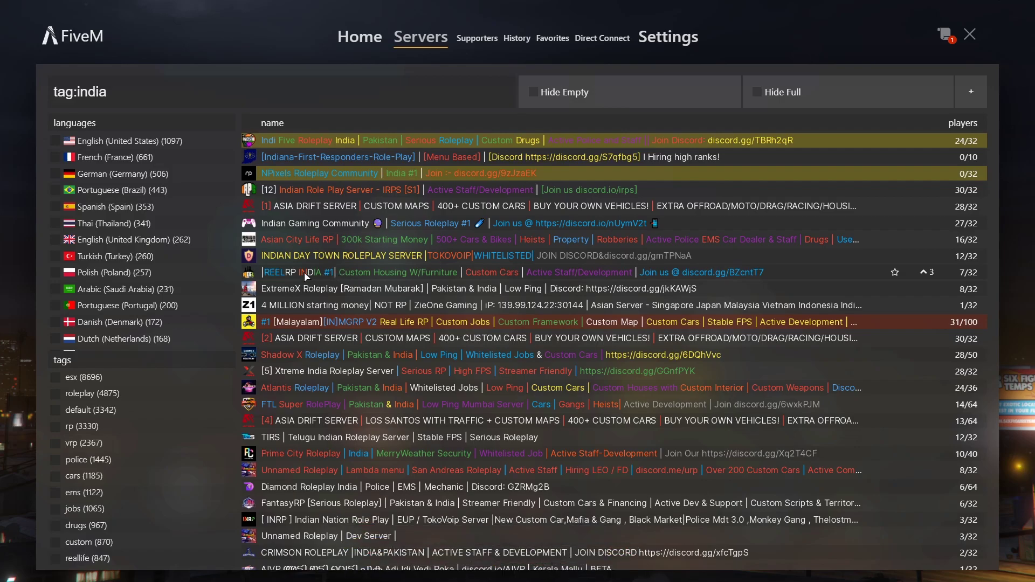
Step: Connect to the Indi Five Roleplay server and start creating a character in the second empty slot
click(314, 138)
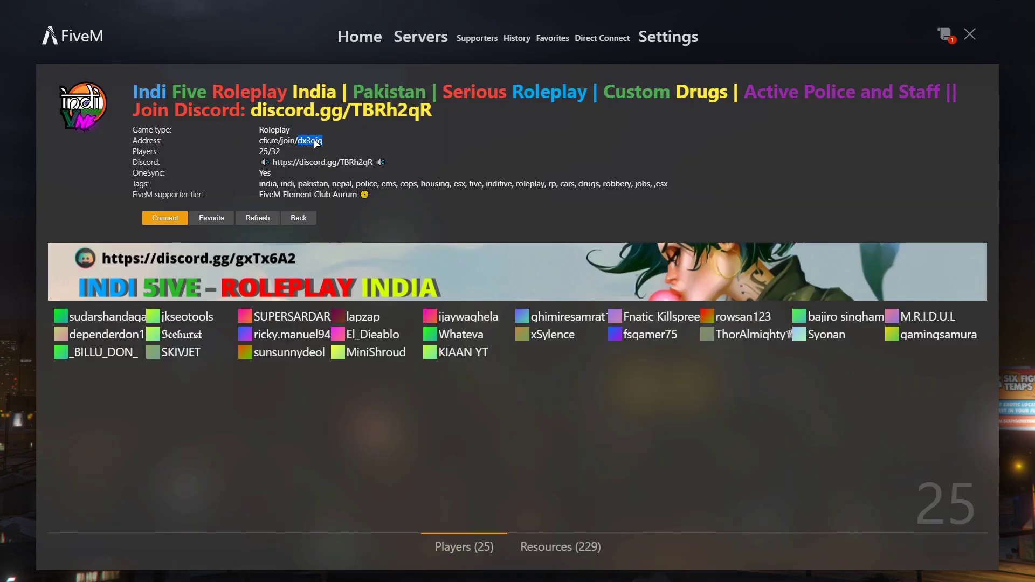
click(167, 219)
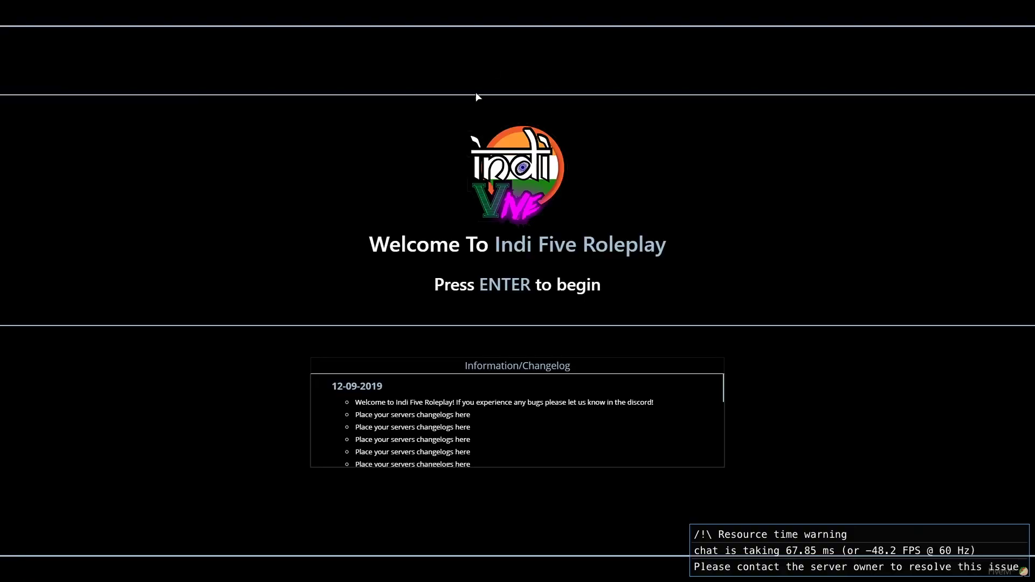
key(Return)
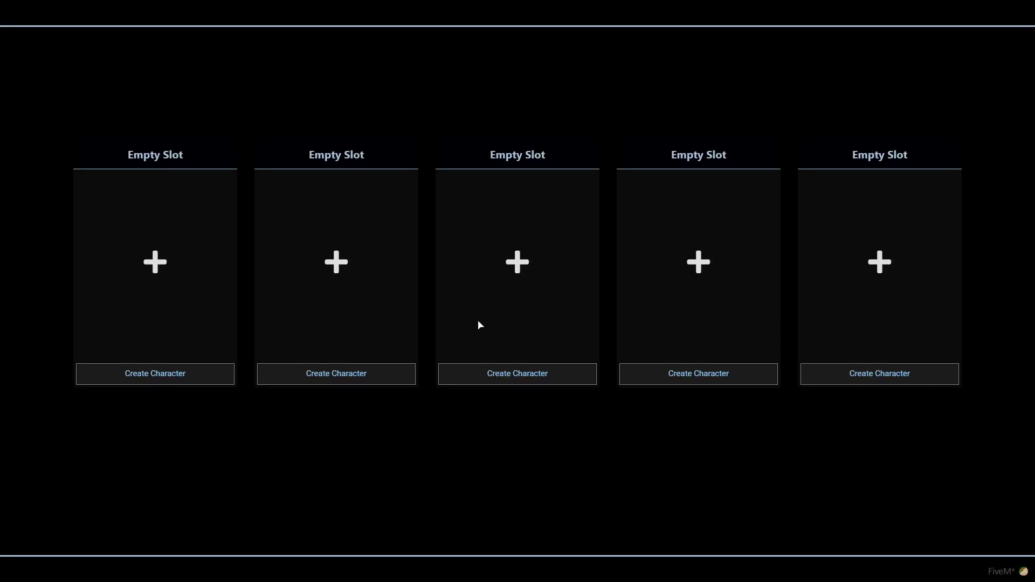
click(370, 374)
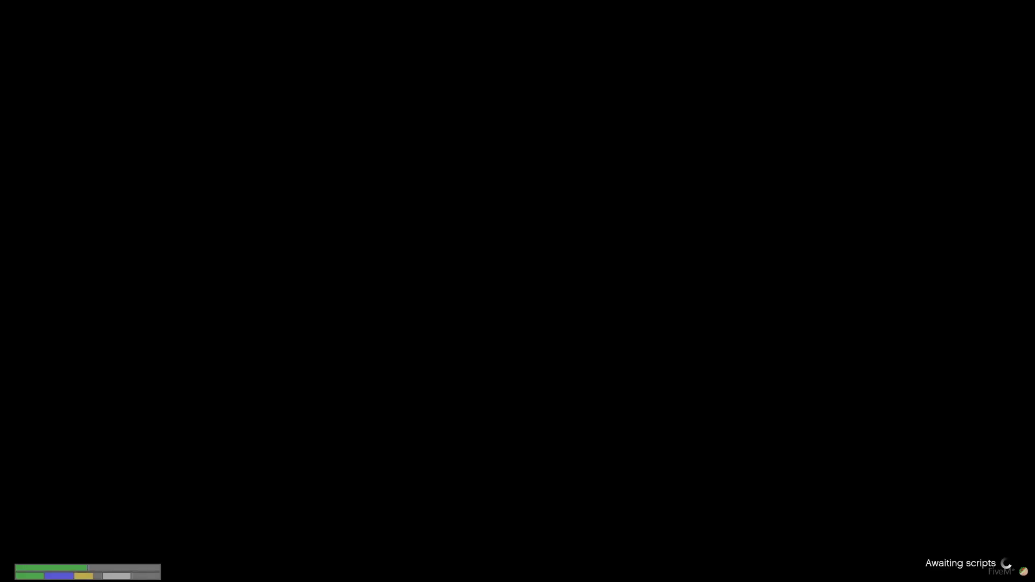